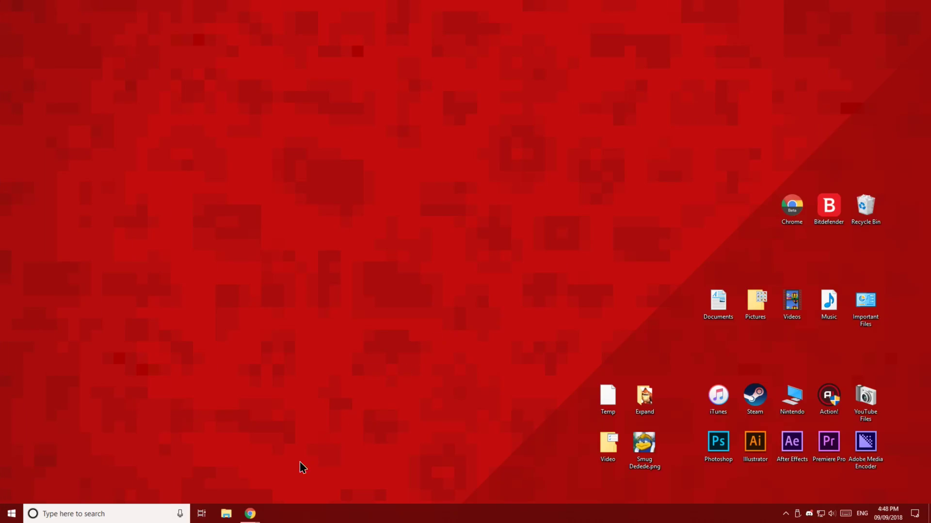
# Go to wiiu.console.guide in Google Chrome
pyautogui.moveTo(253, 514)
pyautogui.click(274, 483)
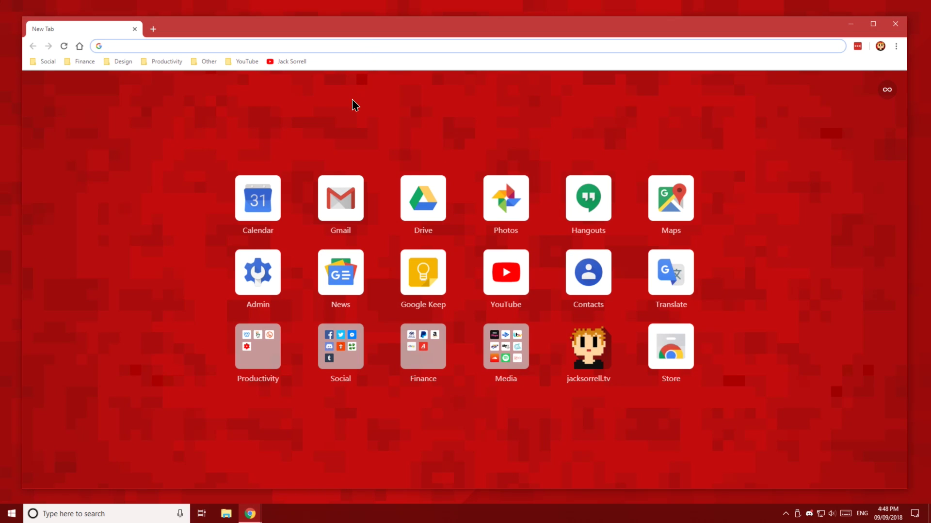
pyautogui.hotkey('ctrl', 'l')
pyautogui.write('wiiu.c')
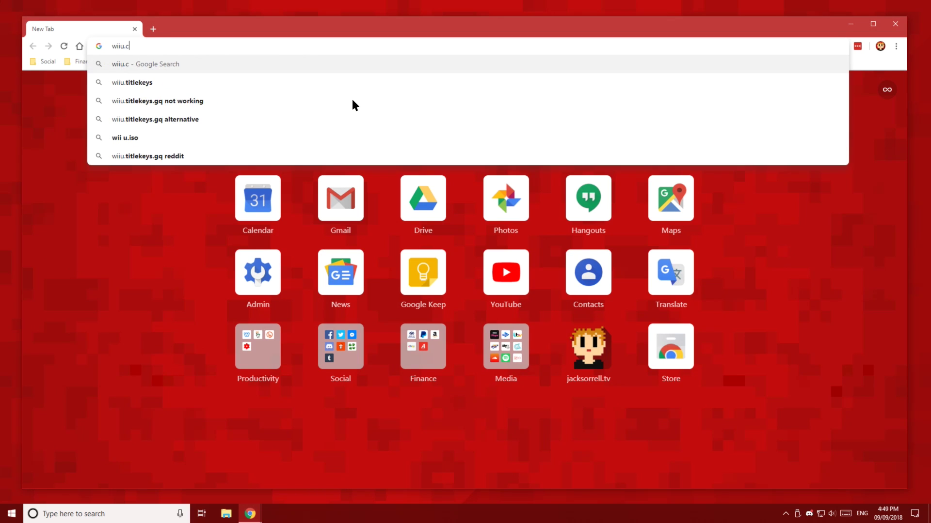
pyautogui.write('onsole.g')
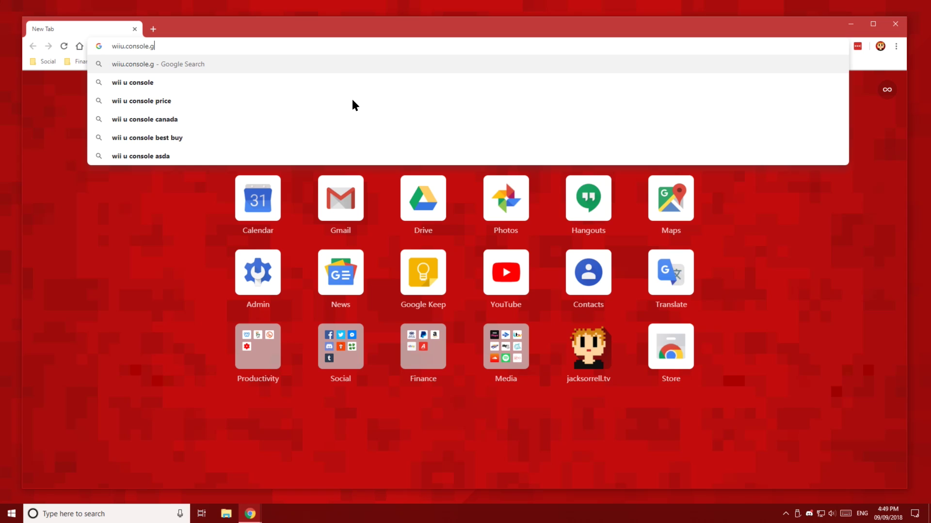
pyautogui.write('uide')
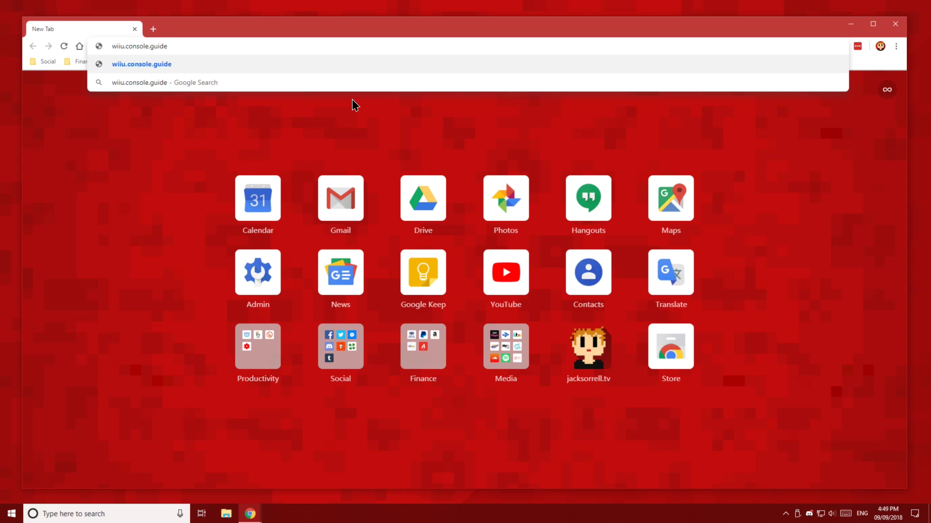
pyautogui.press('Return')
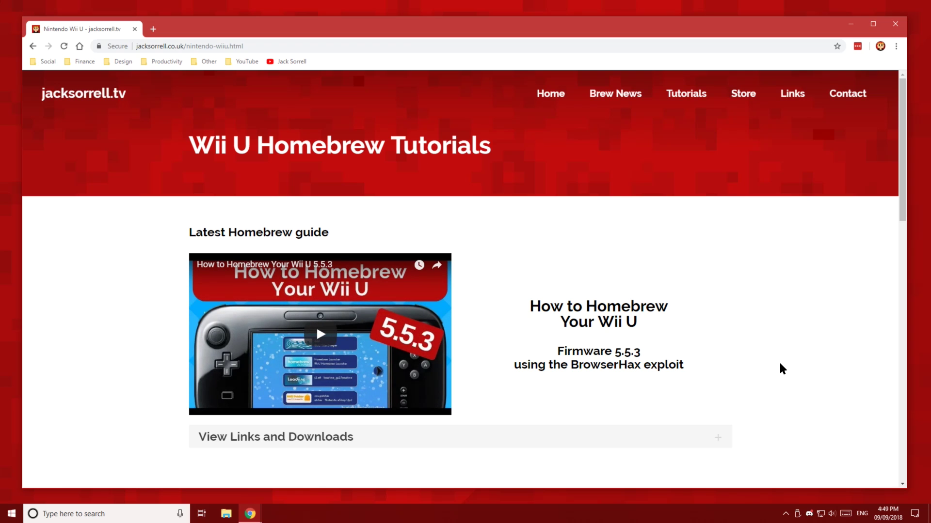
# Expand View Links and Downloads and open the Homebrew Files download in a new tab
pyautogui.scroll(-3, 781, 364)
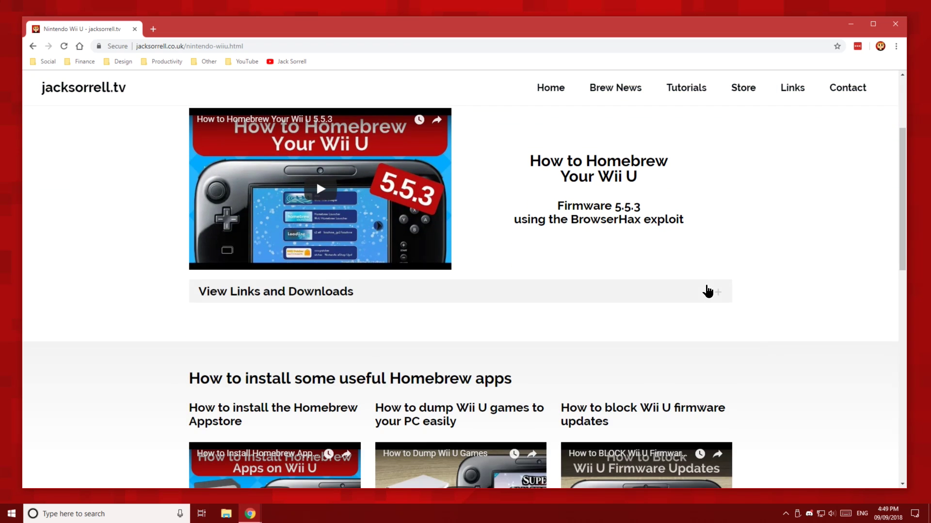
pyautogui.click(707, 291)
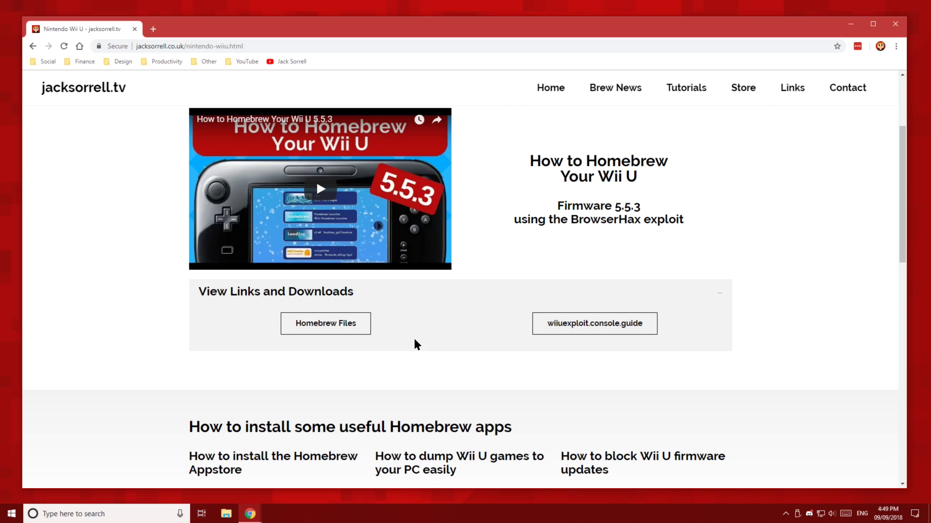
pyautogui.click(363, 332)
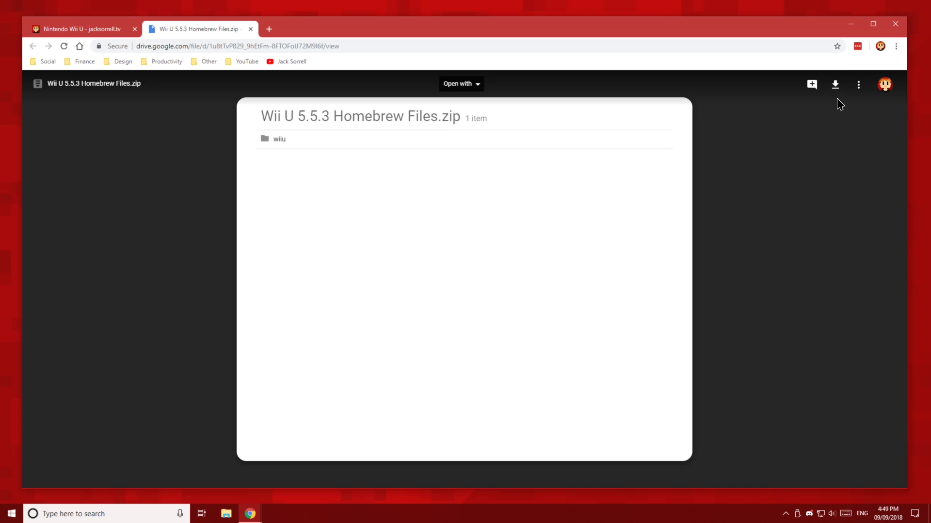
# Save Wii U 5.5.3 Homebrew Files.zip to the Desktop, then close the Drive tab and return to the tutorials page top
pyautogui.click(836, 85)
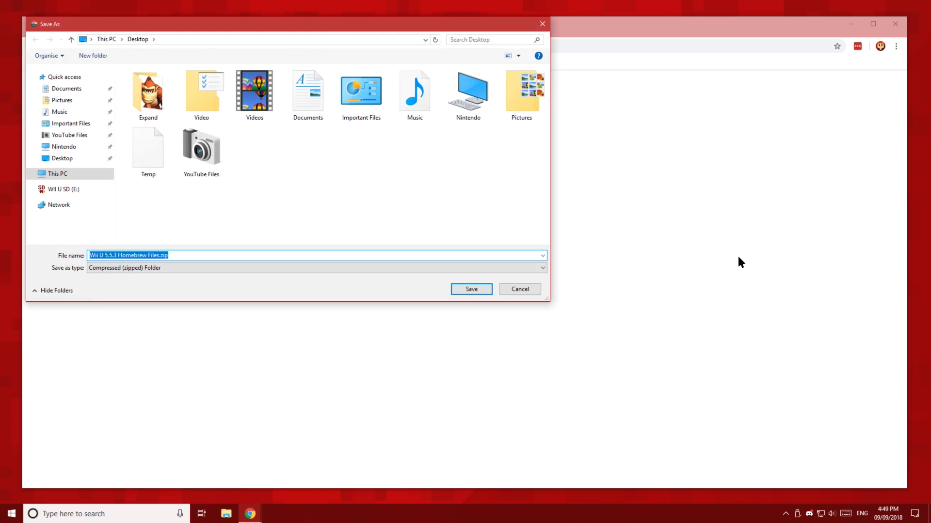
pyautogui.click(472, 289)
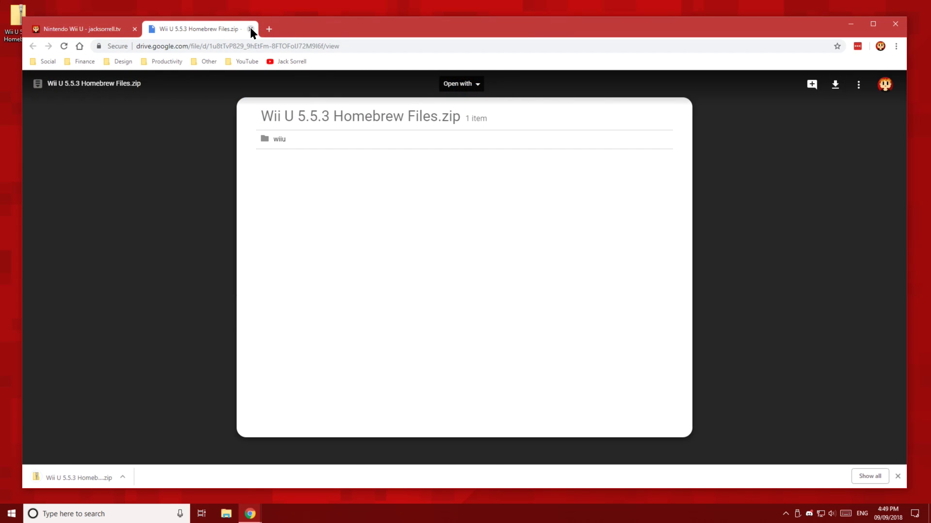
pyautogui.click(250, 29)
pyautogui.click(708, 294)
pyautogui.scroll(3, 789, 320)
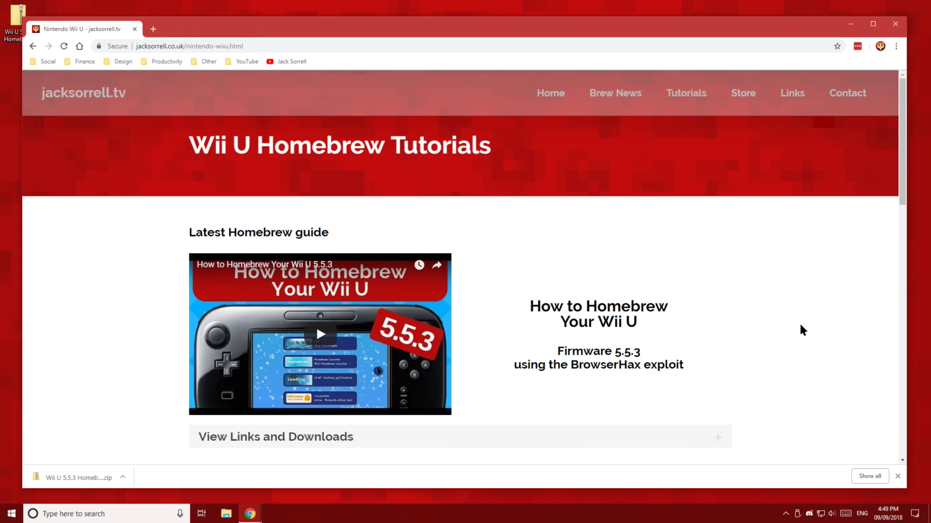
# Extract Wii U 5.5.3 Homebrew Files.zip into a folder on the desktop
pyautogui.click(850, 25)
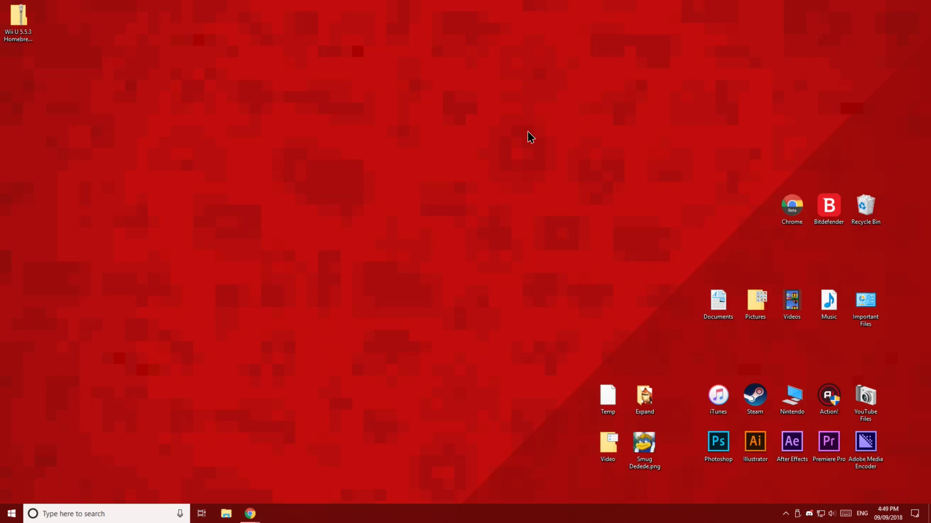
pyautogui.moveTo(29, 33); pyautogui.dragTo(489, 249)
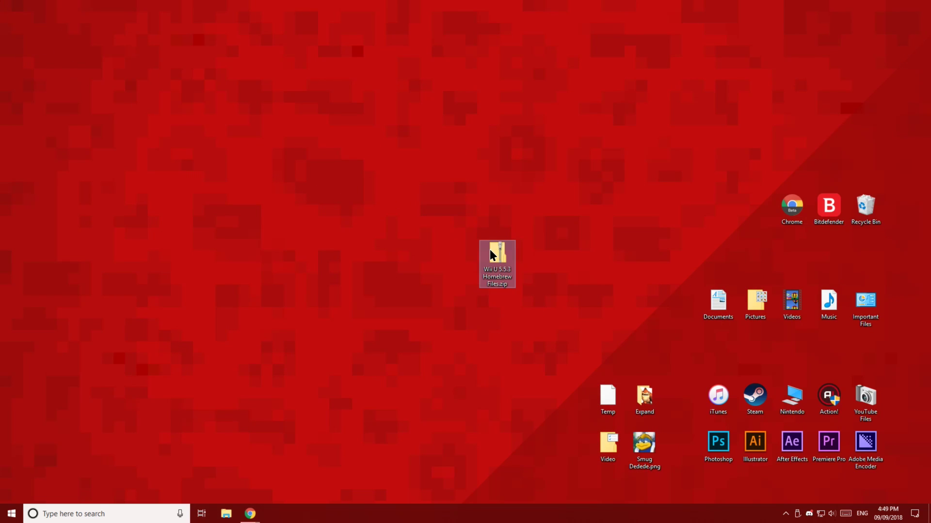
pyautogui.rightClick(490, 249)
pyautogui.click(507, 279)
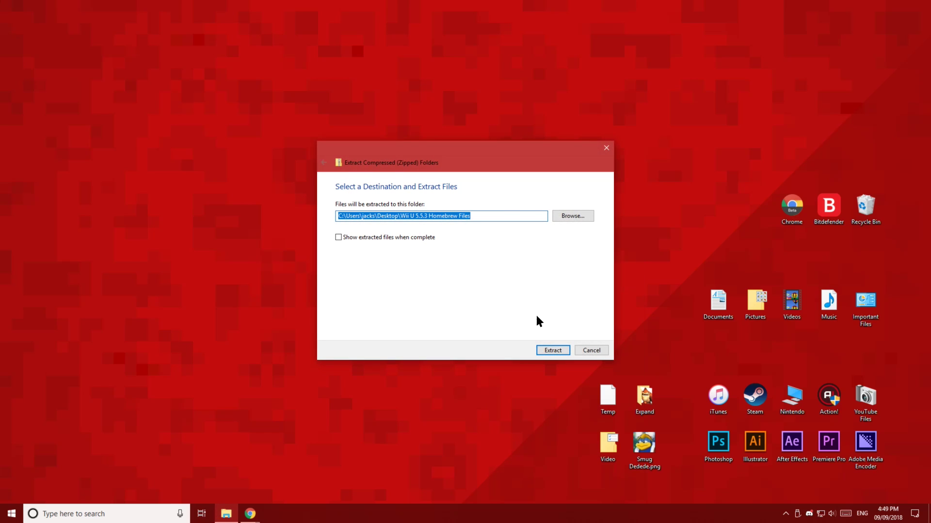
pyautogui.click(552, 348)
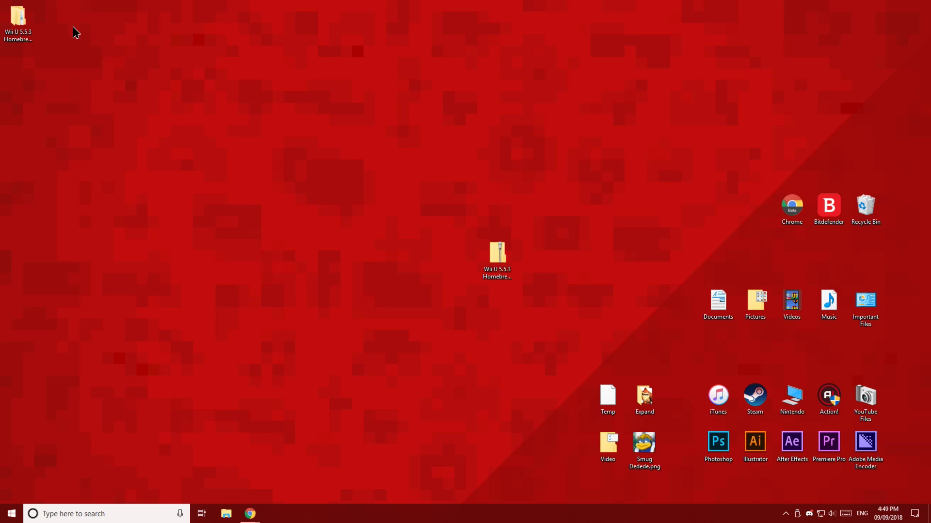
# Place the extracted folder and the zip together at the desktop's bottom-left
pyautogui.moveTo(18, 20); pyautogui.dragTo(34, 32)
pyautogui.moveTo(458, 255); pyautogui.dragTo(458, 255)
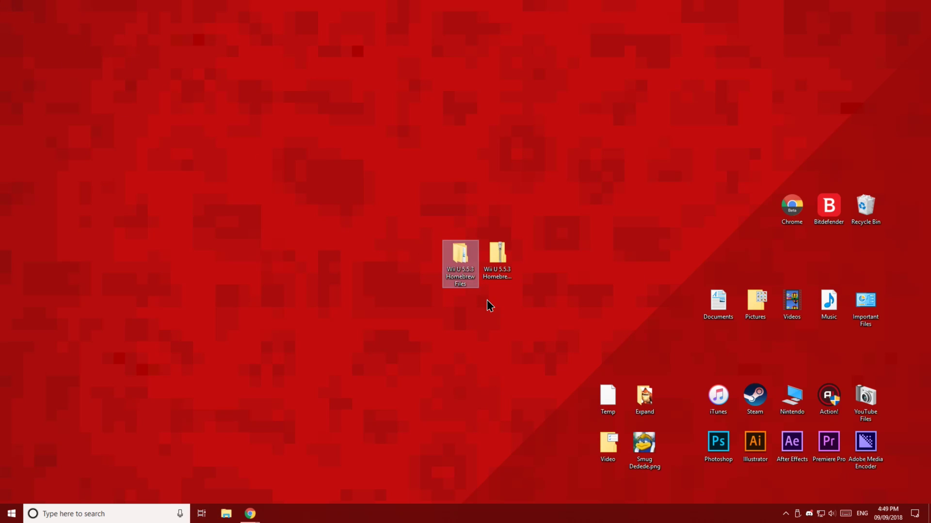
pyautogui.moveTo(499, 311); pyautogui.dragTo(456, 250)
pyautogui.moveTo(458, 255); pyautogui.dragTo(95, 447)
pyautogui.click(156, 401)
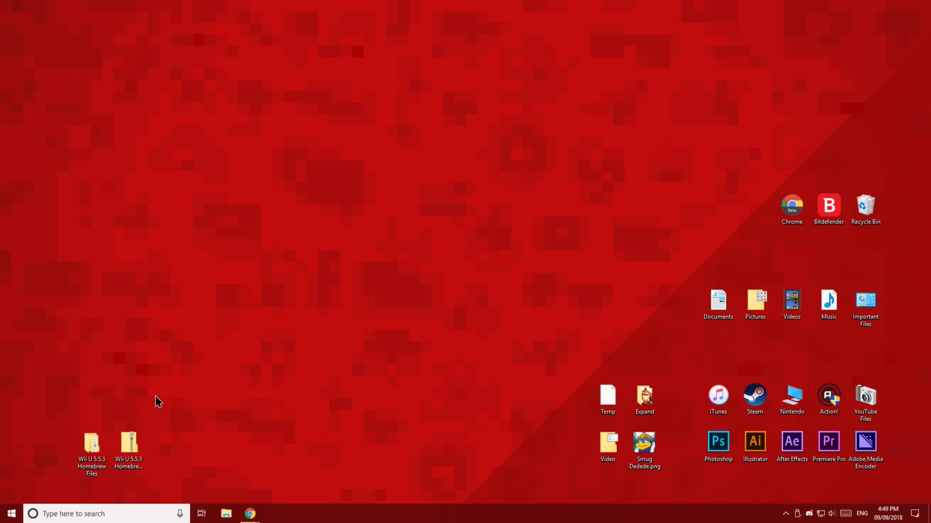
# Copy the wiiu folder from Wii U 5.5.3 Homebrew Files onto the WII U SD (E:) drive
pyautogui.click(225, 515)
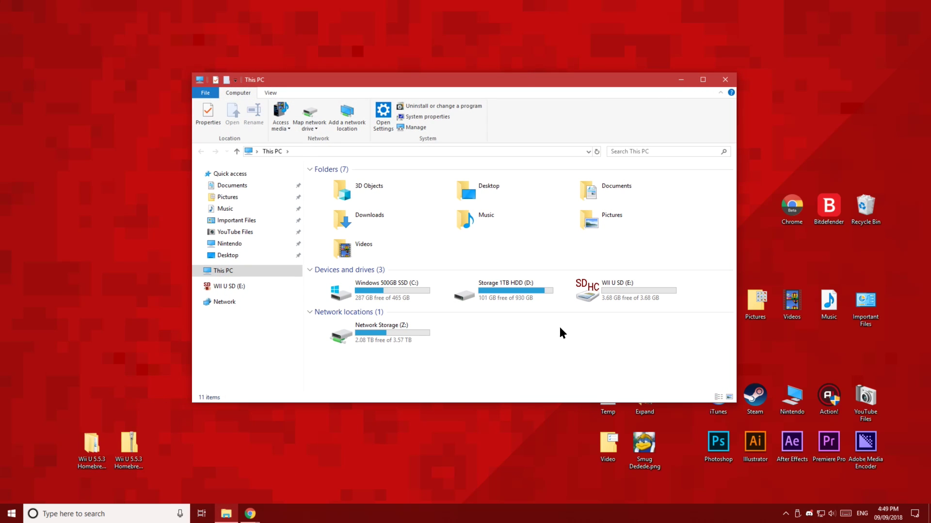
pyautogui.doubleClick(623, 288)
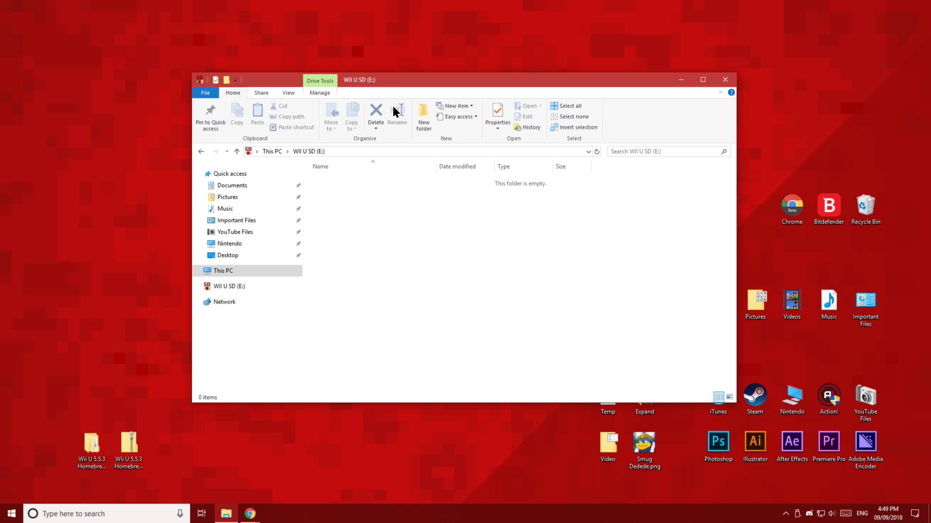
pyautogui.moveTo(373, 78); pyautogui.dragTo(535, 156)
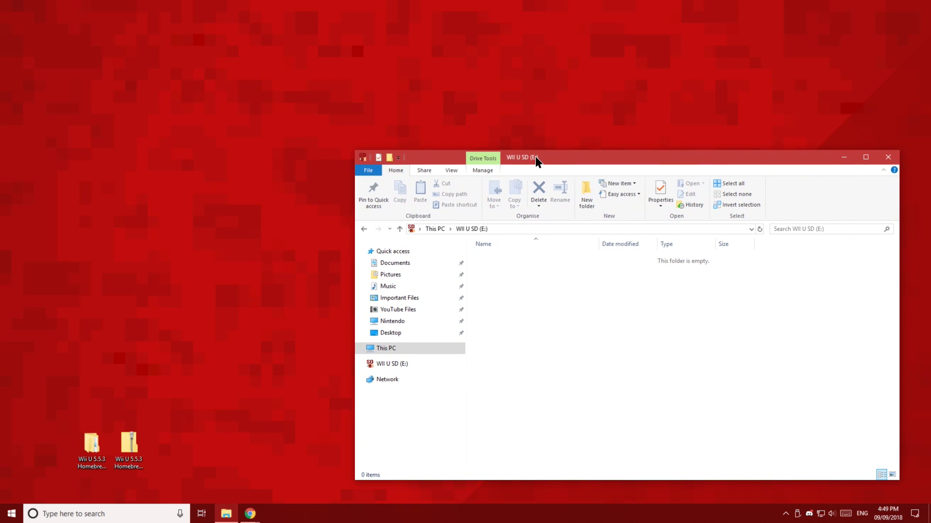
pyautogui.doubleClick(100, 439)
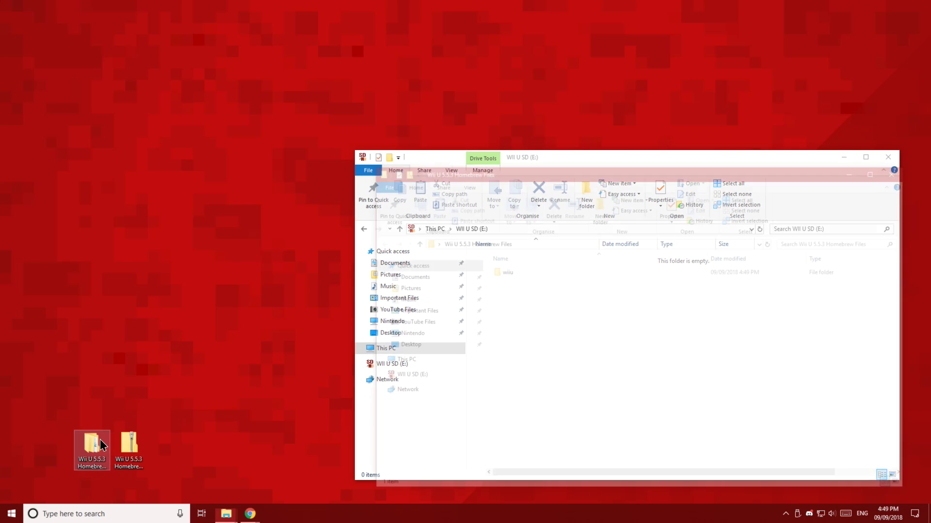
pyautogui.moveTo(493, 167); pyautogui.dragTo(186, 20)
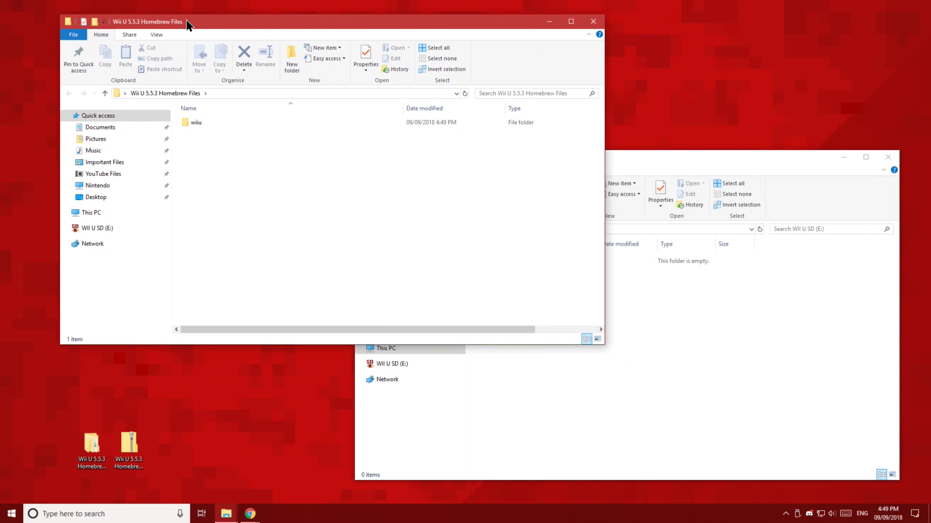
pyautogui.click(195, 123)
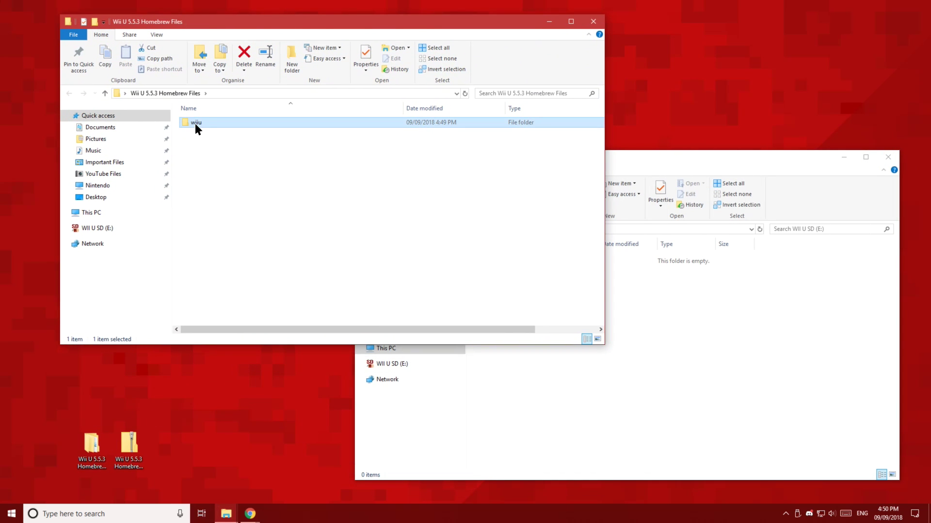
pyautogui.moveTo(195, 123); pyautogui.dragTo(694, 358)
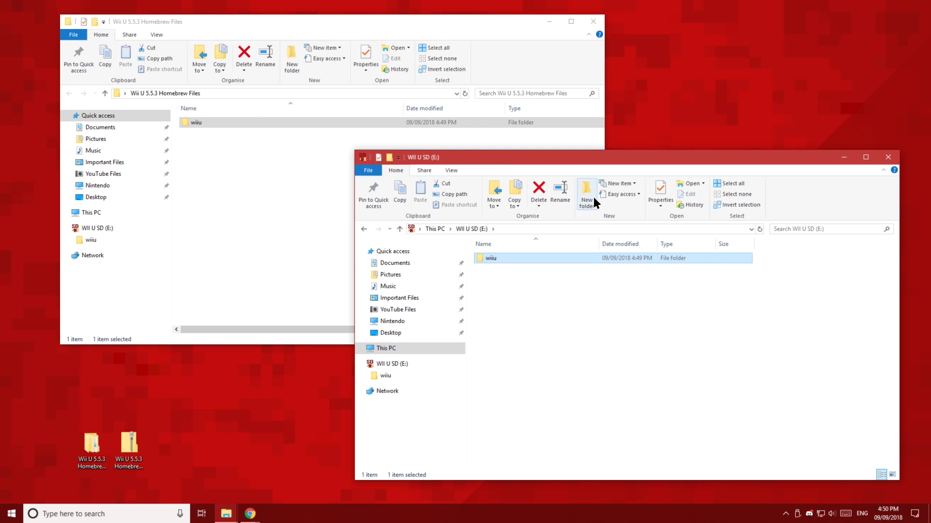
# Eject the WII U SD card, close Explorer, and remove the two Wii U items from the desktop
pyautogui.click(592, 22)
pyautogui.moveTo(587, 160); pyautogui.dragTo(410, 97)
pyautogui.click(400, 269)
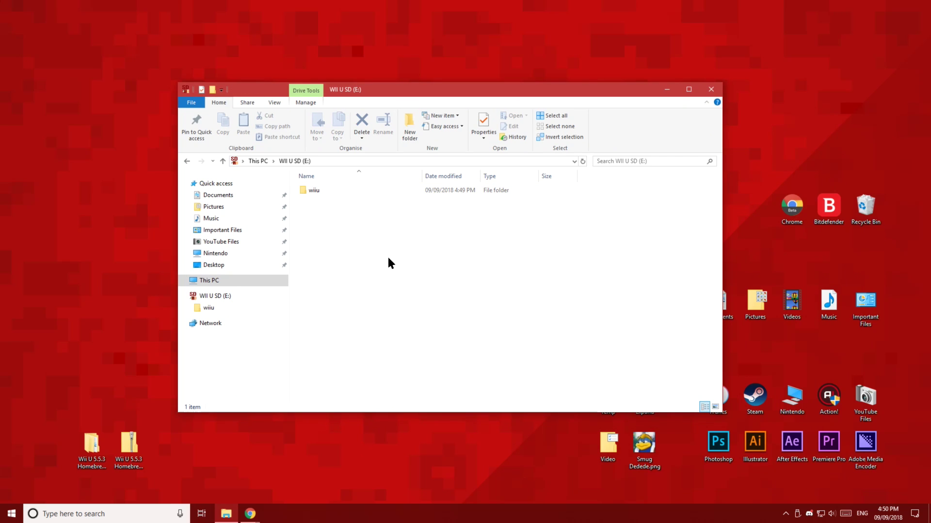
pyautogui.click(223, 160)
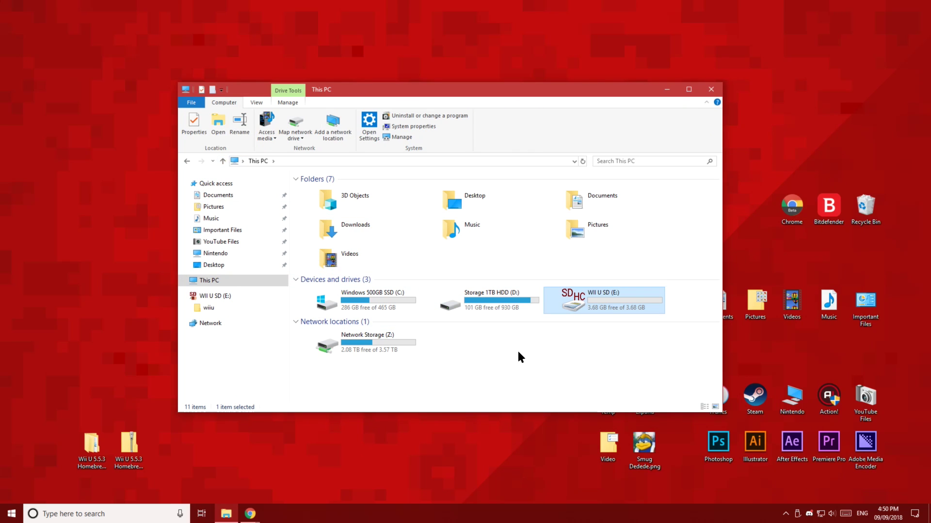
pyautogui.rightClick(614, 297)
pyautogui.click(635, 226)
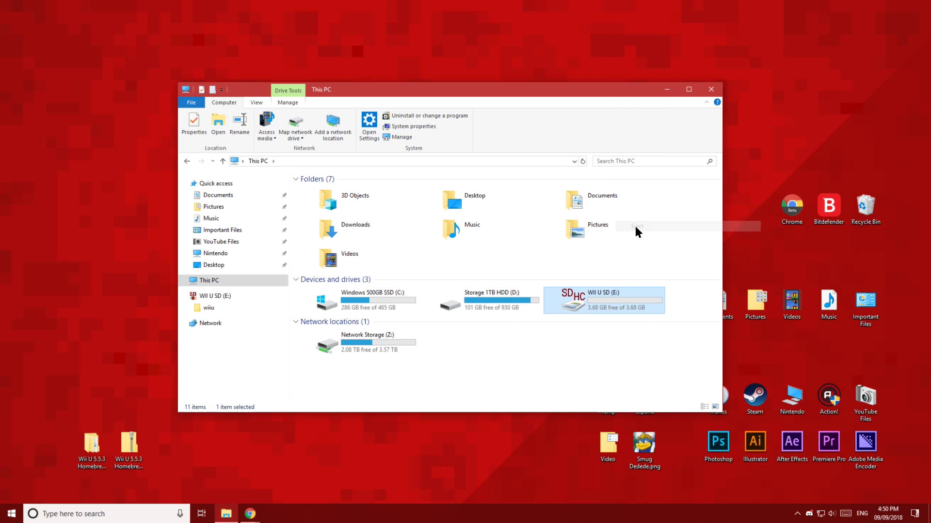
pyautogui.click(712, 89)
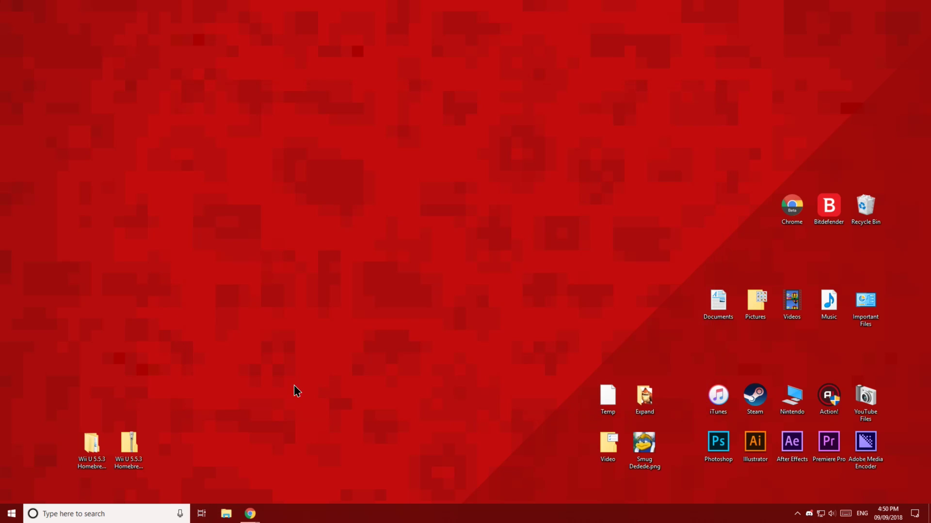
pyautogui.moveTo(223, 431); pyautogui.dragTo(74, 477)
pyautogui.moveTo(122, 457); pyautogui.dragTo(866, 206)
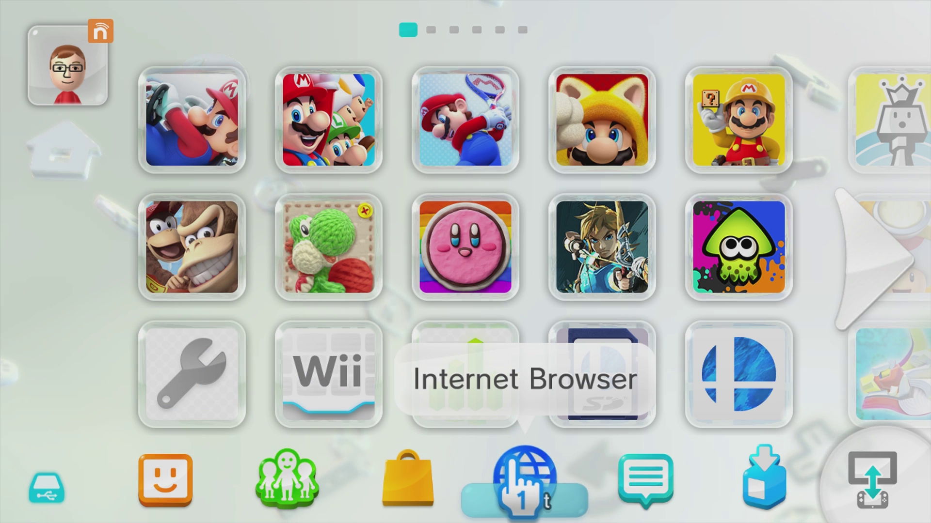
# Launch the Internet Browser from the Wii U Menu and begin entering the exploit site's address
pyautogui.click(520, 489)
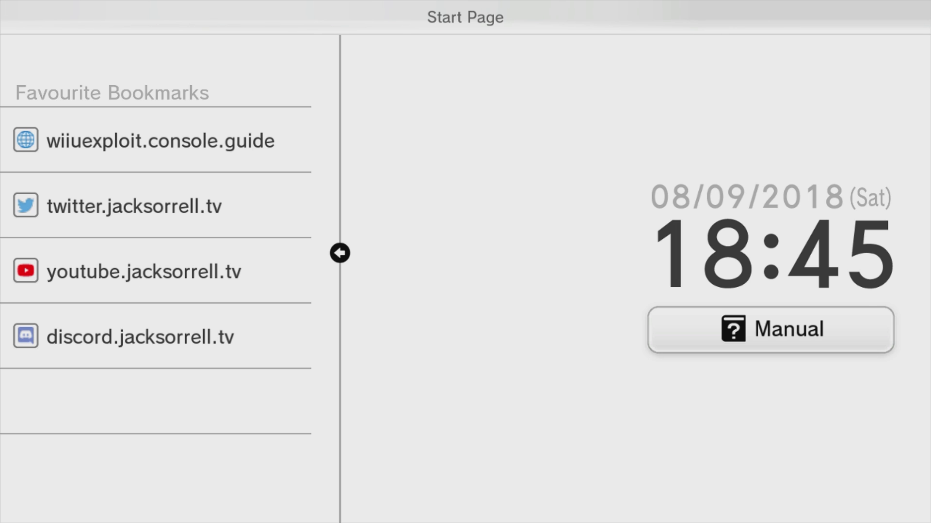
pyautogui.click(465, 17)
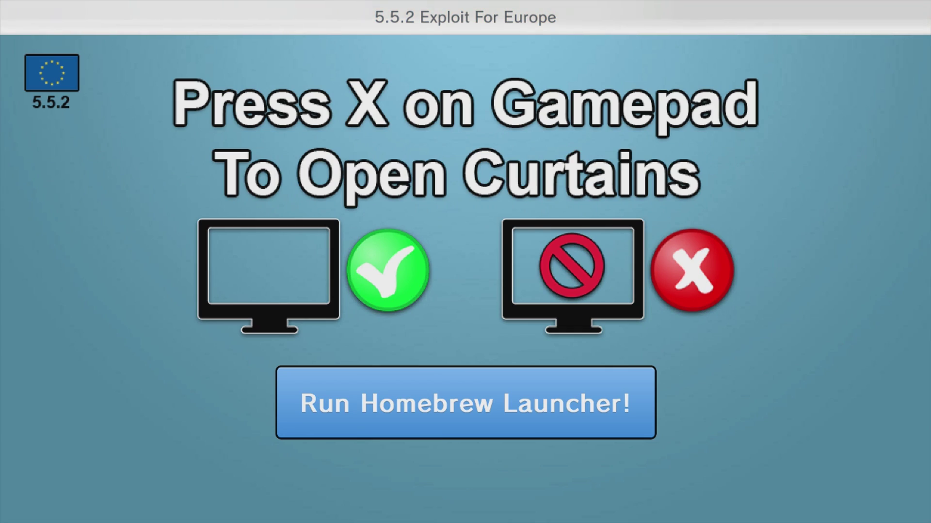
# Toggle the curtains with X, then run the Homebrew Launcher from the exploit page
pyautogui.press('x')
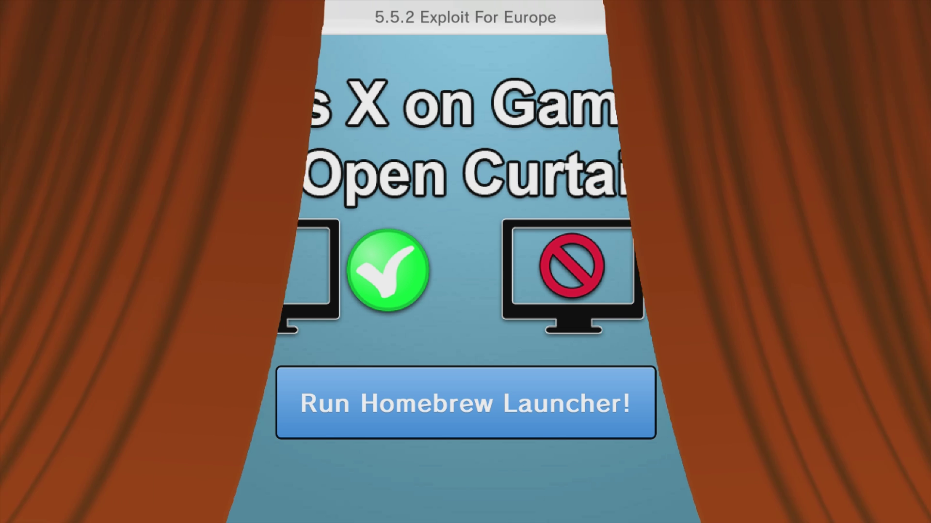
pyautogui.press('x')
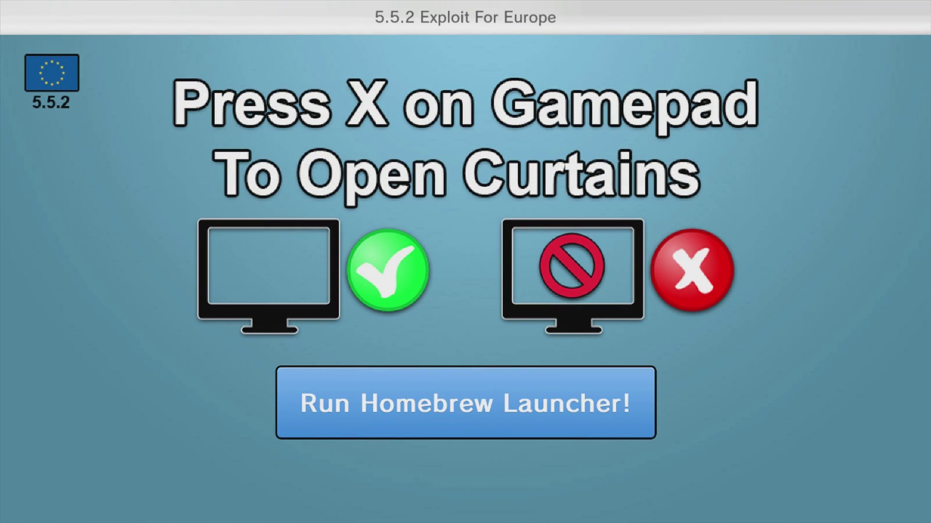
pyautogui.press('Return')
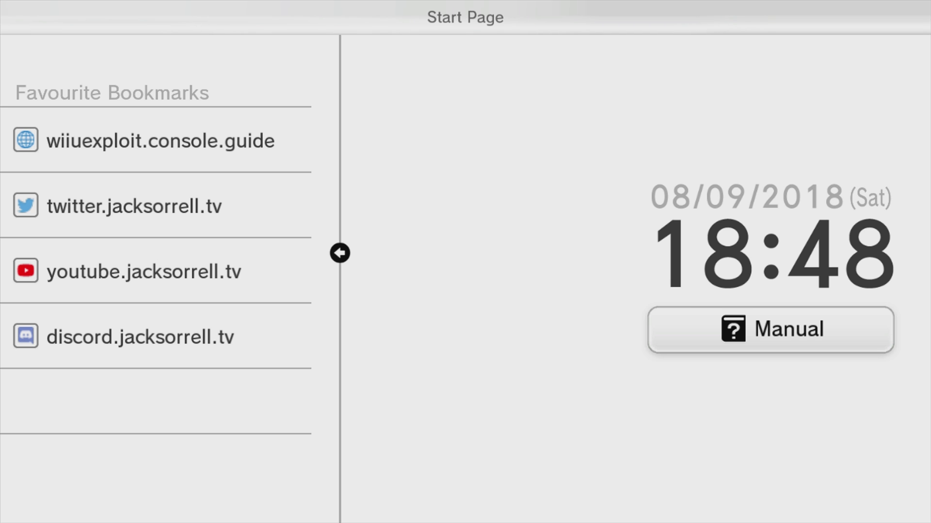
# Open the wiiuexploit.console.guide bookmark and press Run Homebrew Launcher! again
pyautogui.click(155, 139)
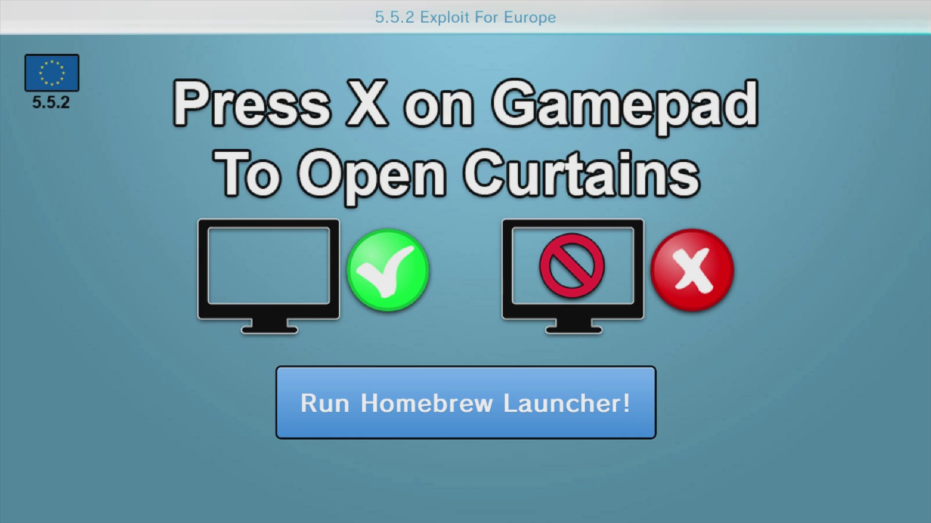
pyautogui.click(502, 421)
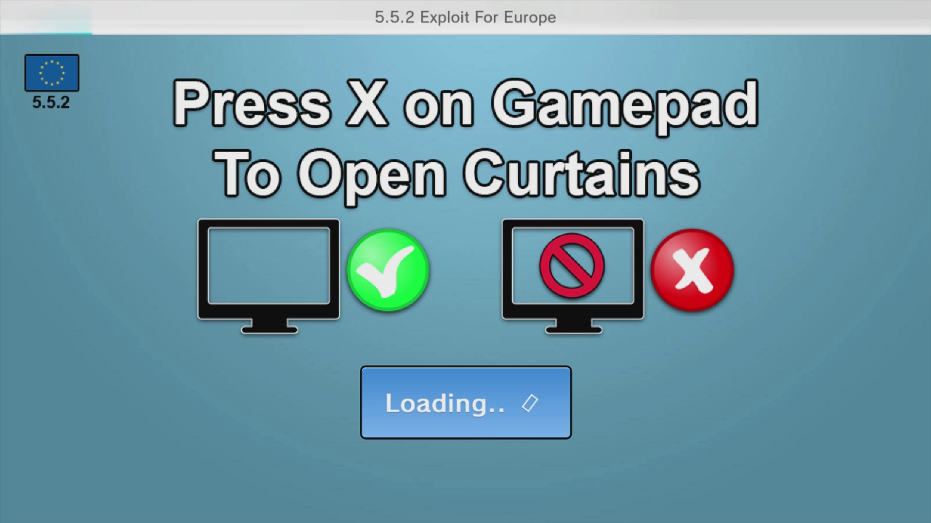
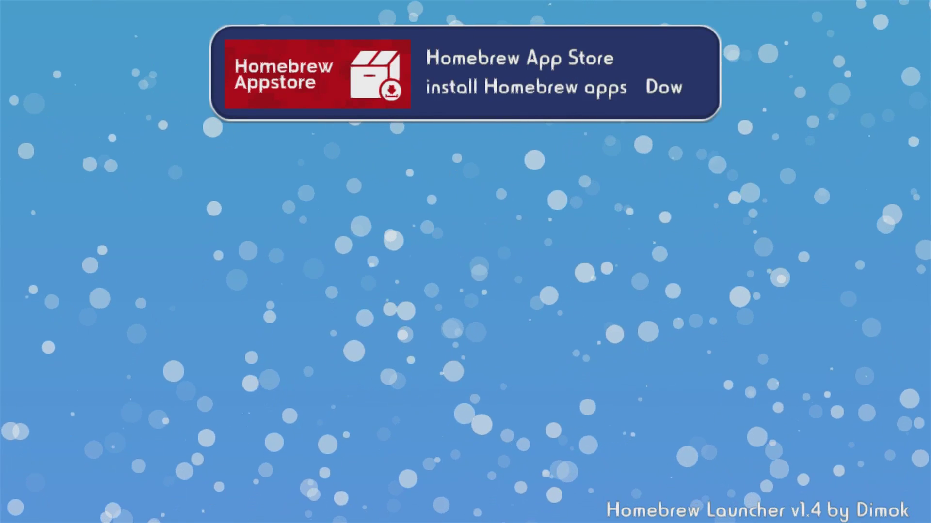
# Load the Homebrew App Store from its Homebrew Launcher entry so it updates info for 127 apps
pyautogui.press('Return')
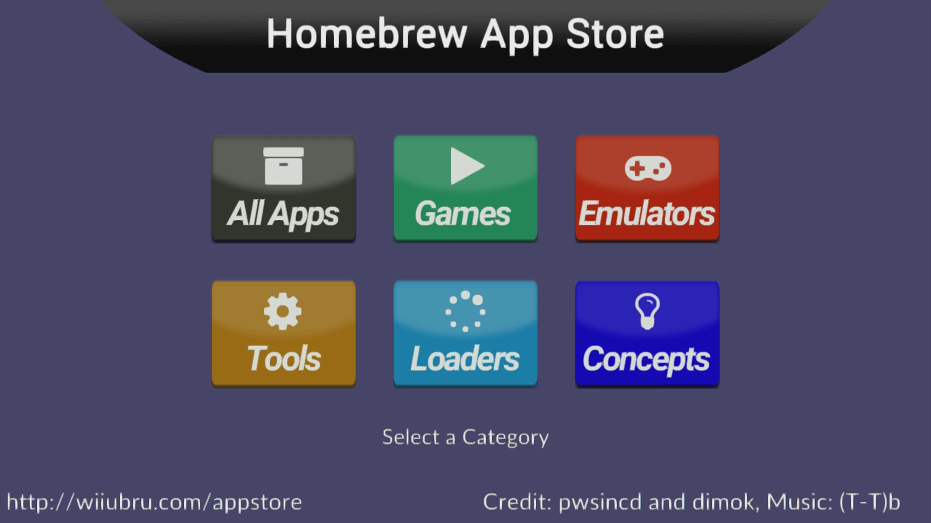
# Highlight the All Apps tile in the Homebrew App Store category menu
pyautogui.press('Right')
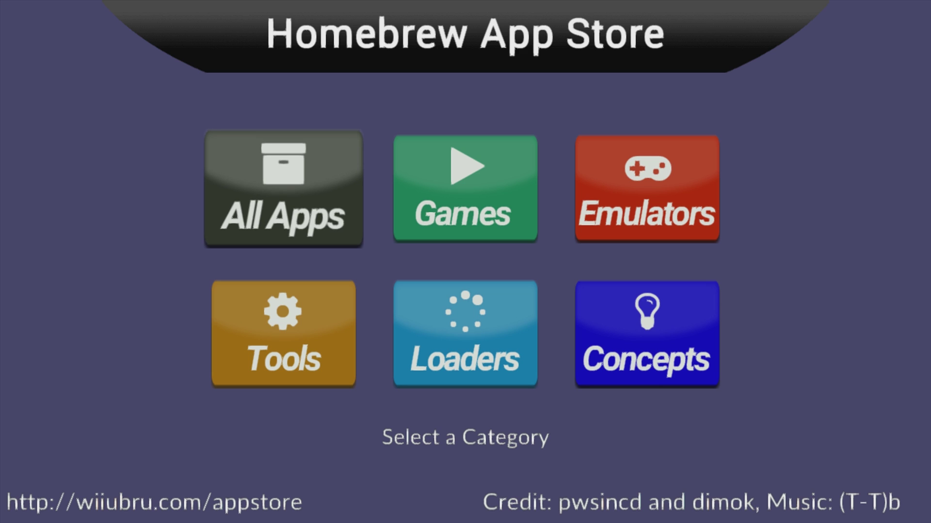
# Browse the All Apps list past Saviine and MAME, then open HBL2HBC's v1.1u1 details
pyautogui.press('Return')
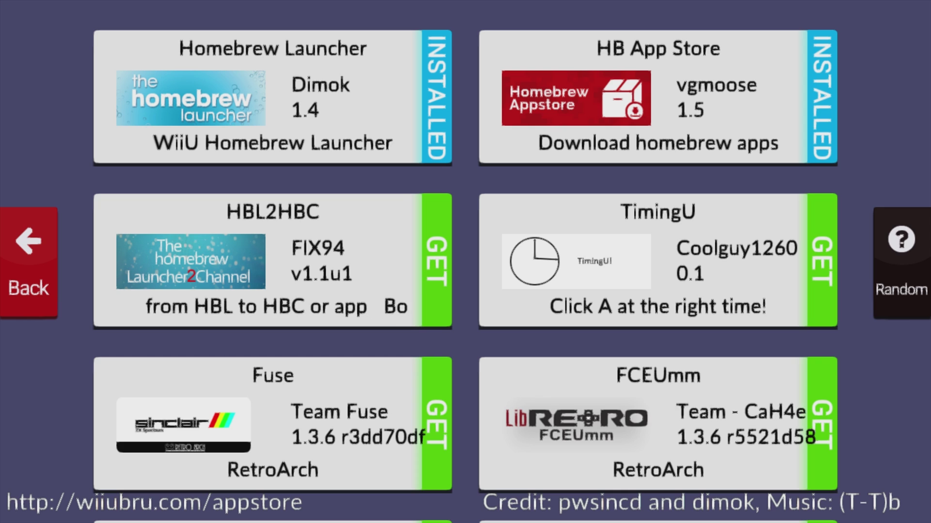
pyautogui.press('Down')
pyautogui.press('Down')
pyautogui.press('Down')
pyautogui.press('Down')
pyautogui.press('Down')
pyautogui.press('Down')
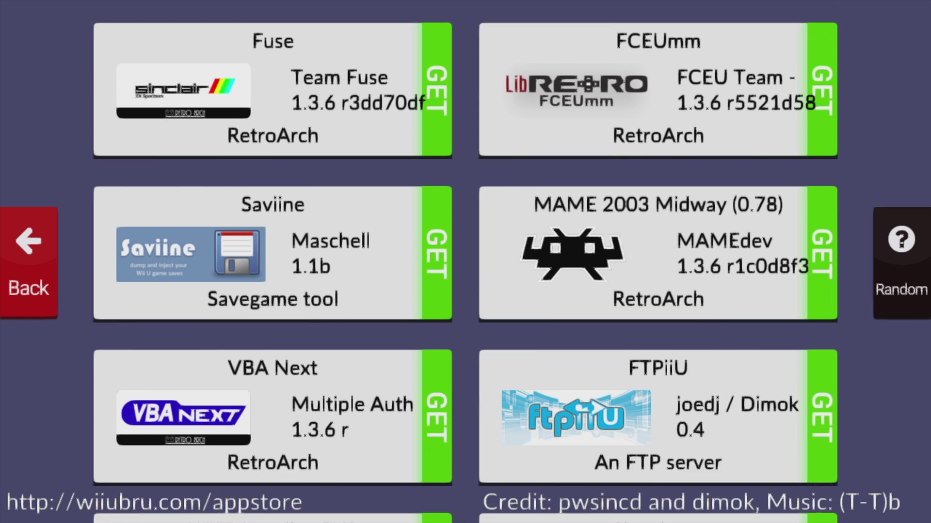
pyautogui.press('Down')
pyautogui.press('Down')
pyautogui.press('Down')
pyautogui.press('Down')
pyautogui.press('Down')
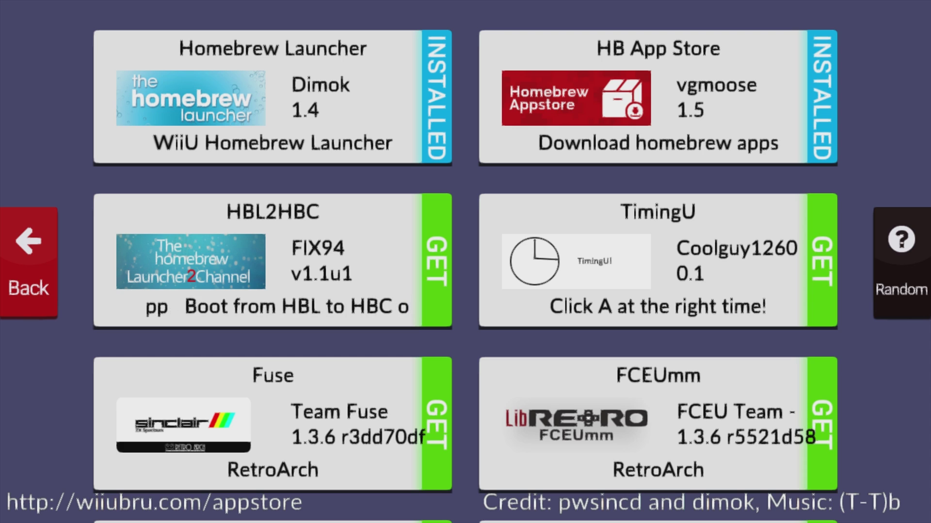
pyautogui.press('Return')
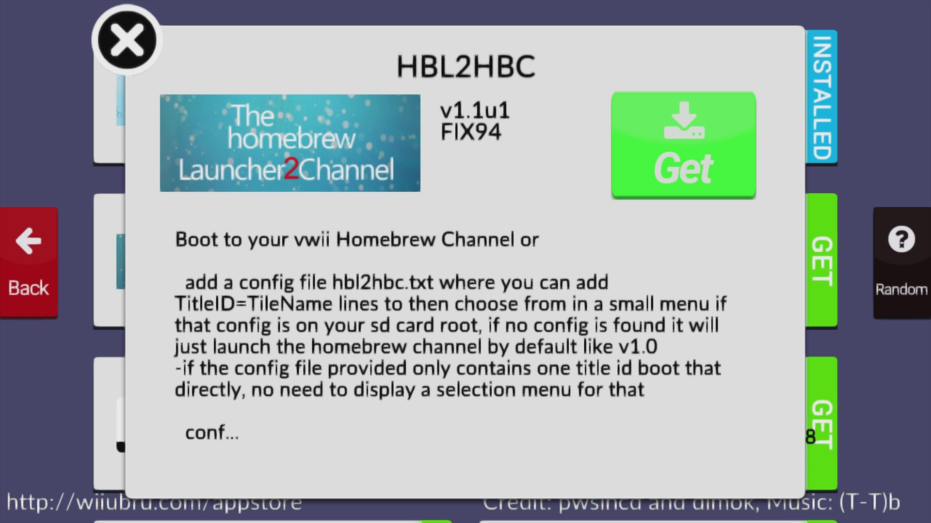
# Close the HBL2HBC details and back out of the category menu to the Wii U Menu
pyautogui.press('Escape')
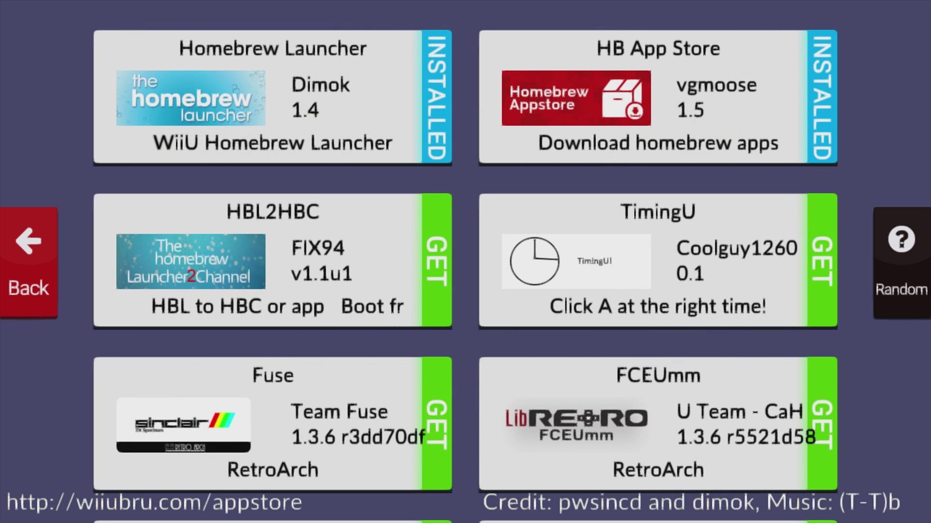
pyautogui.press('Escape')
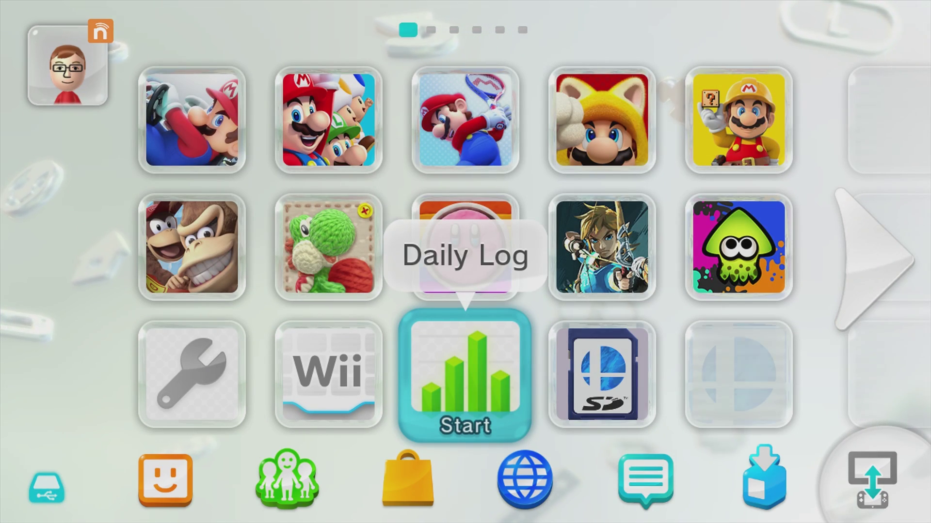
# Launch Internet Browser and open the wiiuexploit.console.guide bookmark for the 5.5.2 Europe exploit
pyautogui.click(525, 480)
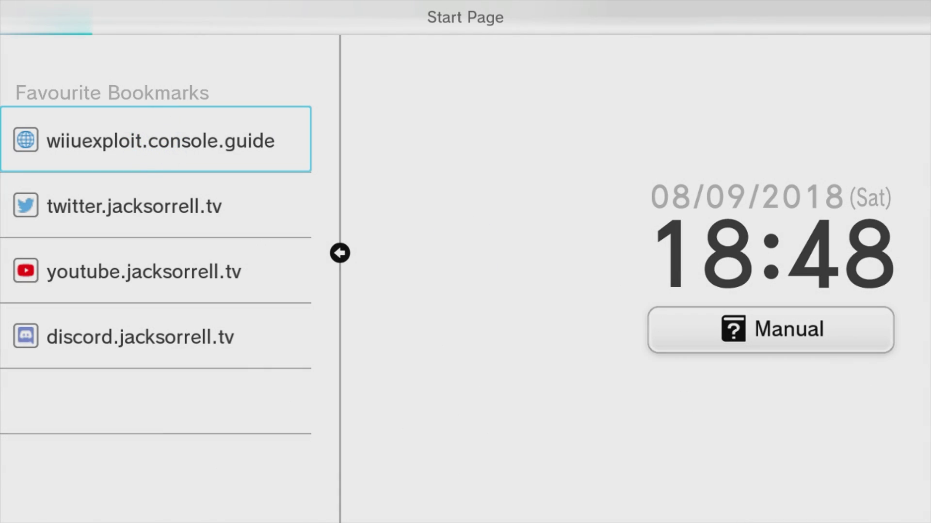
pyautogui.press('Return')
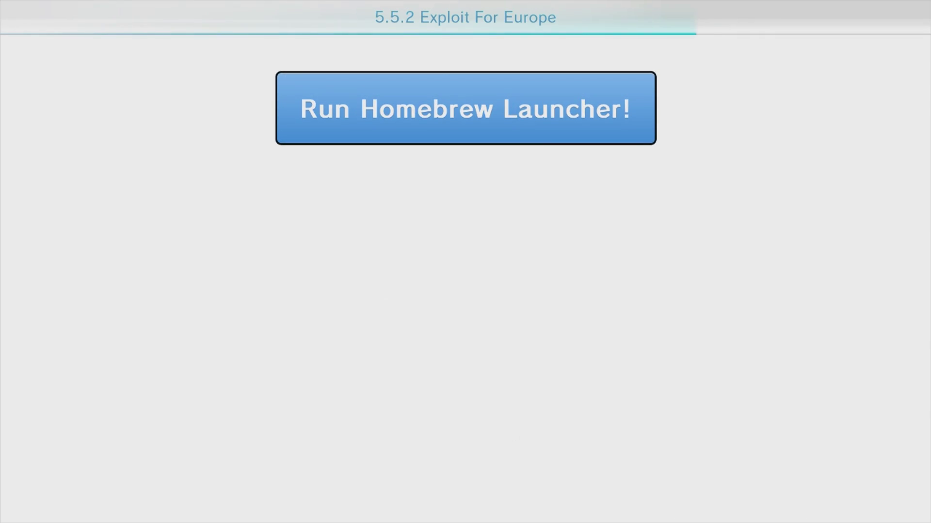